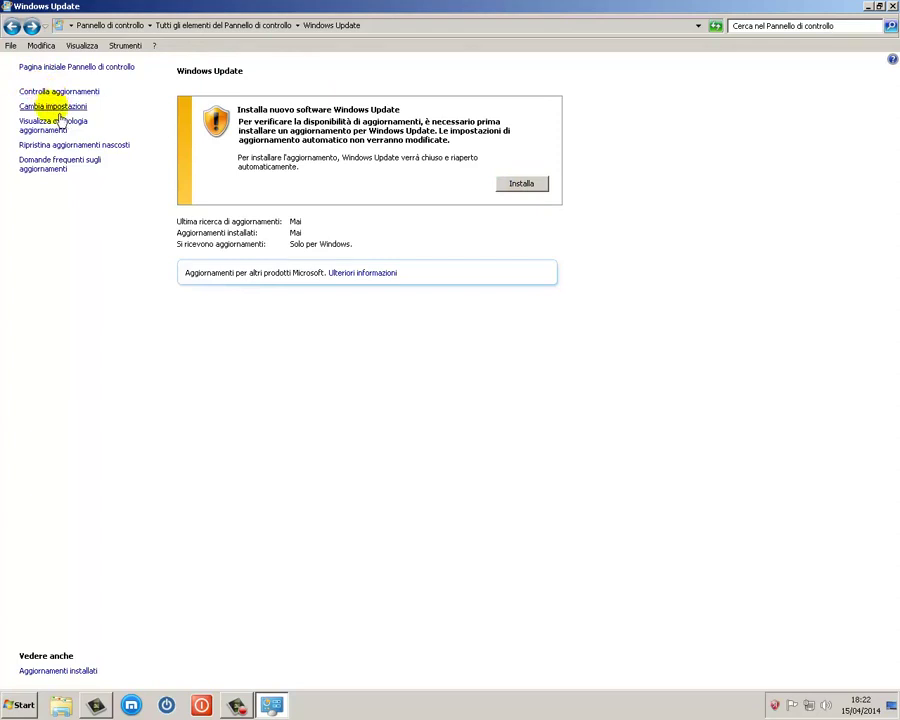
# Step: In the update settings, set important updates to "Verifica la disponibilità di aggiornamenti ma consenti all'utente di scegliere se scaricarli e installarli"
pyautogui.click(57, 110)
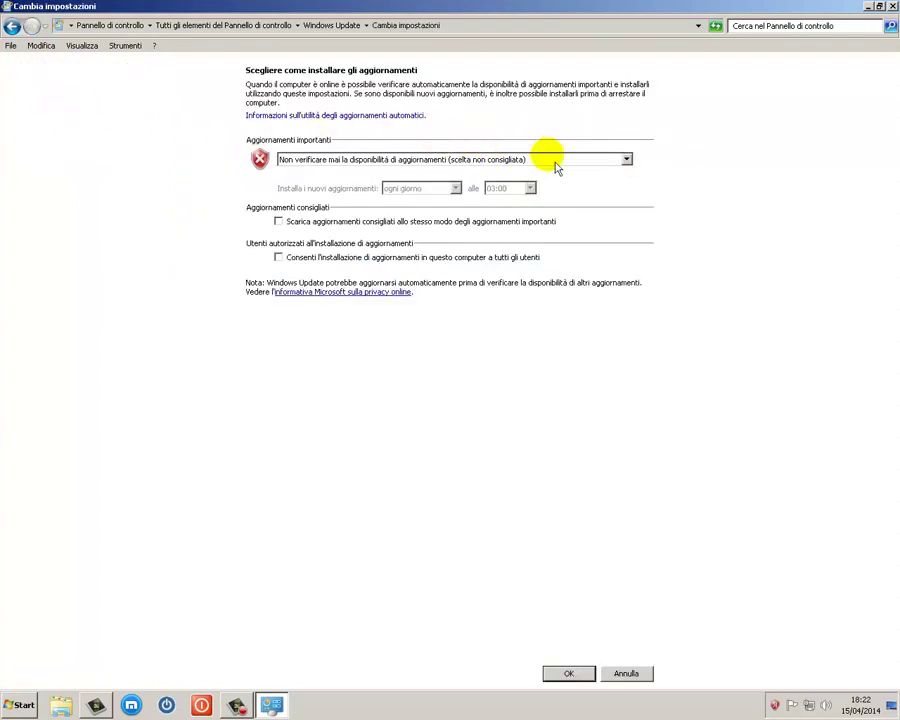
pyautogui.click(626, 160)
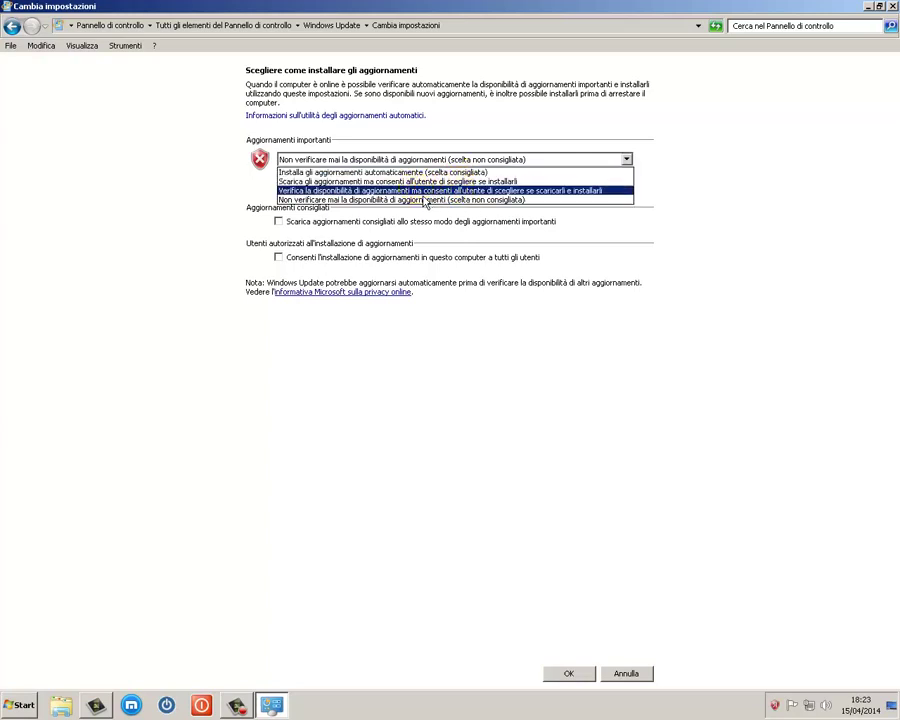
pyautogui.click(403, 191)
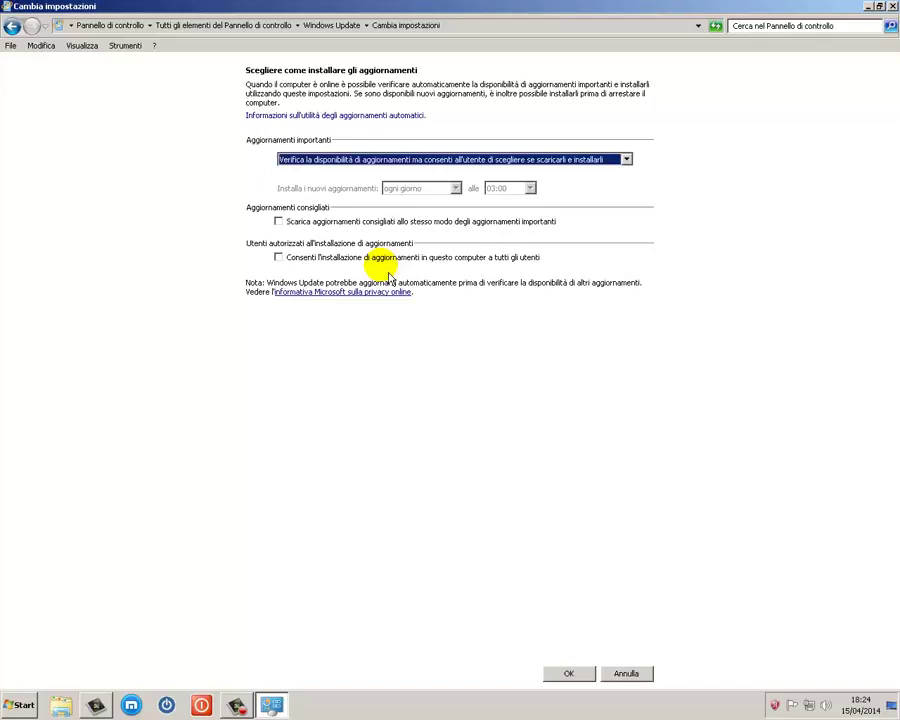
# Step: Try the "Installa gli aggiornamenti automaticamente" option for important updates and view its installation day and hour choices
pyautogui.click(628, 161)
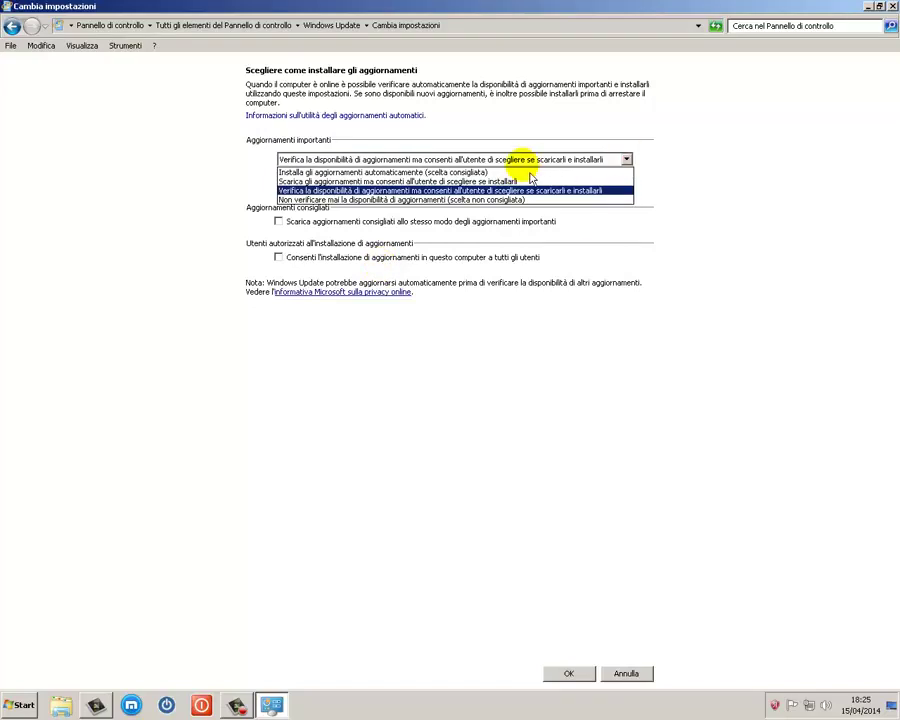
pyautogui.click(510, 172)
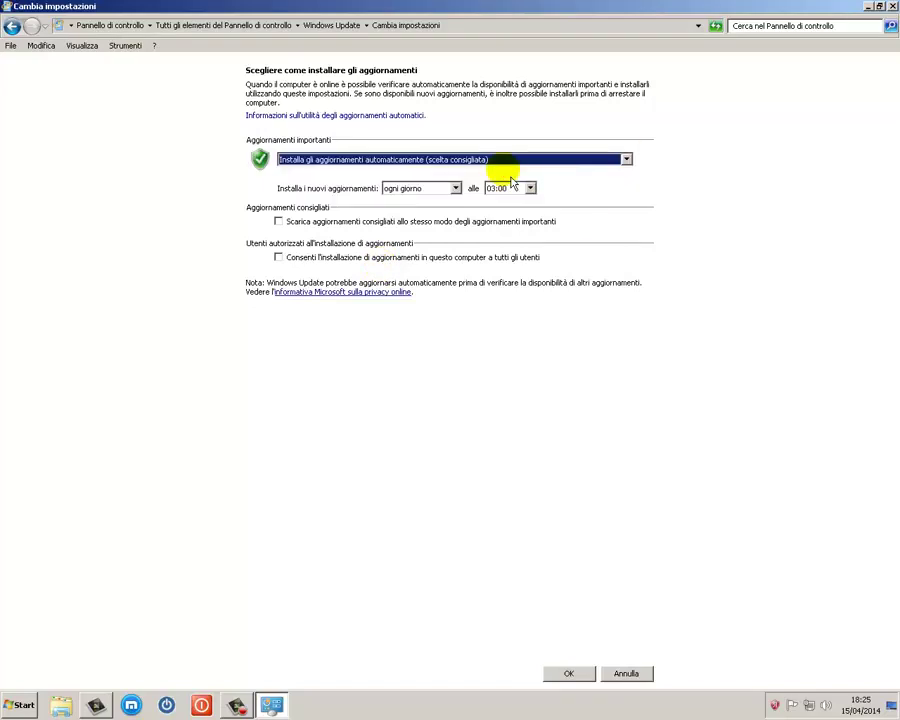
pyautogui.click(430, 189)
pyautogui.click(423, 199)
pyautogui.click(540, 195)
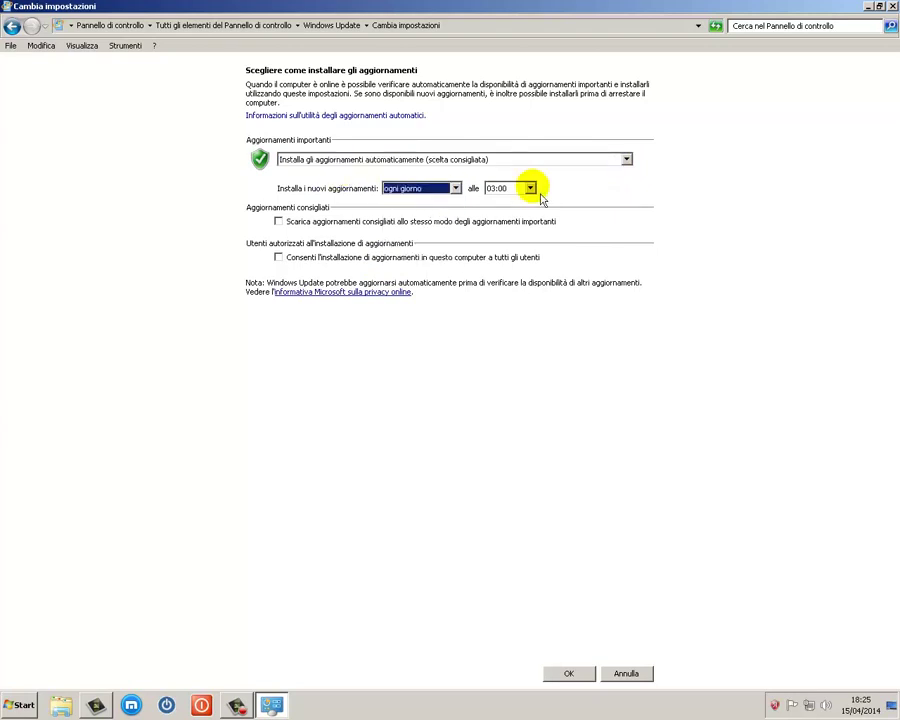
pyautogui.click(533, 189)
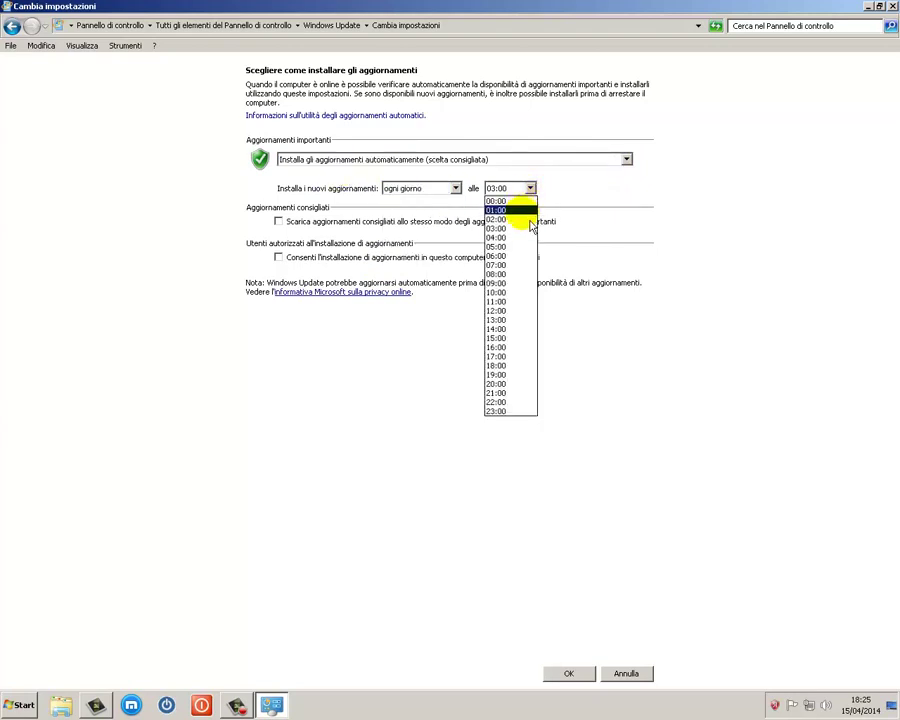
# Step: Return important updates to checking availability while letting the user choose whether to download and install, and save the settings
pyautogui.click(626, 160)
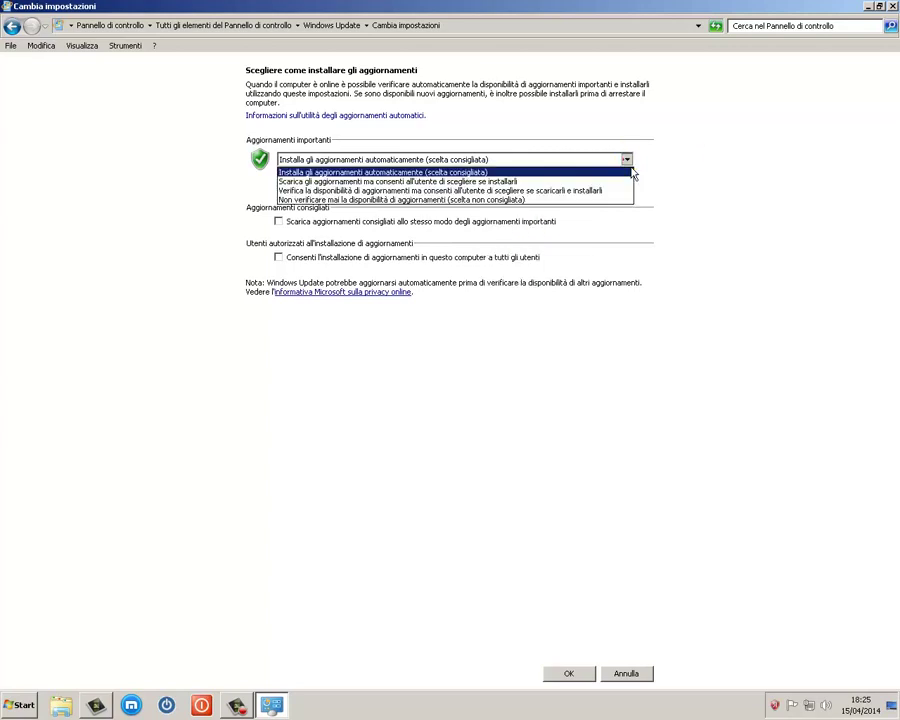
pyautogui.click(503, 192)
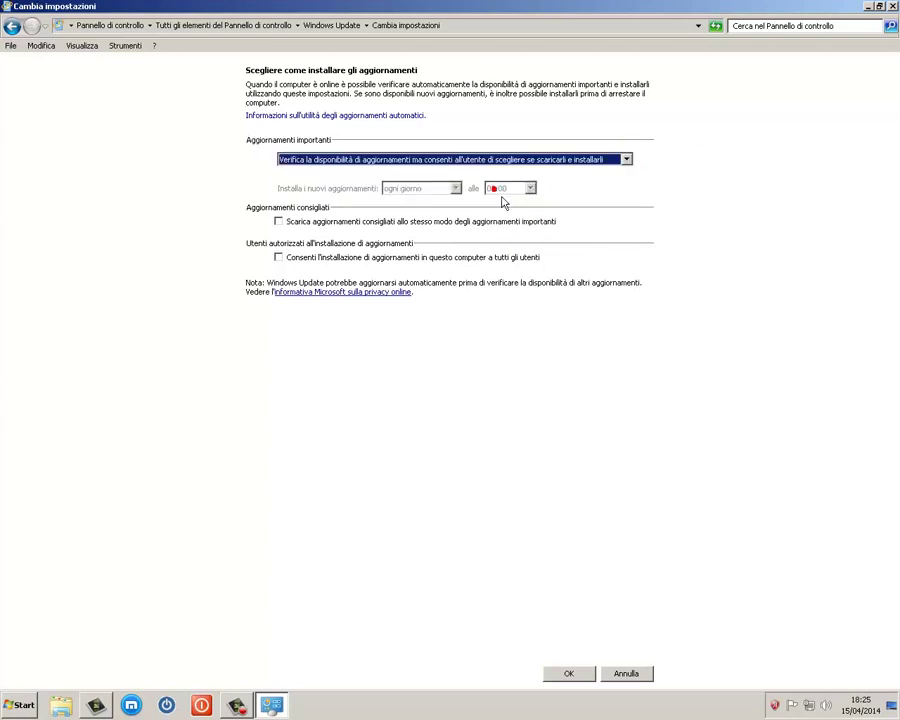
pyautogui.click(577, 680)
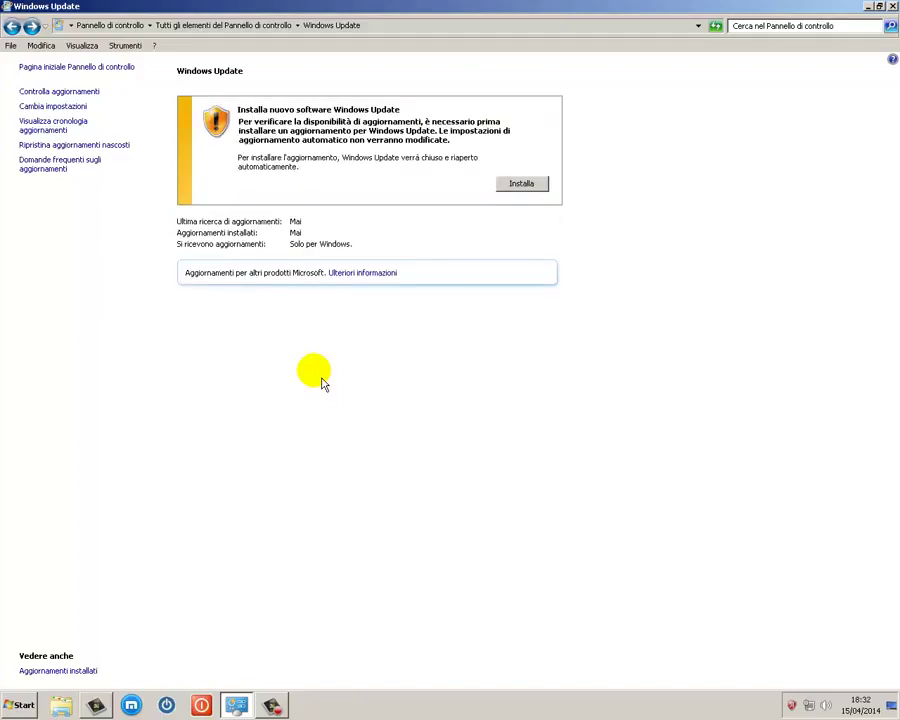
# Step: Install the new Windows Update software and open the list of available important updates
pyautogui.click(523, 186)
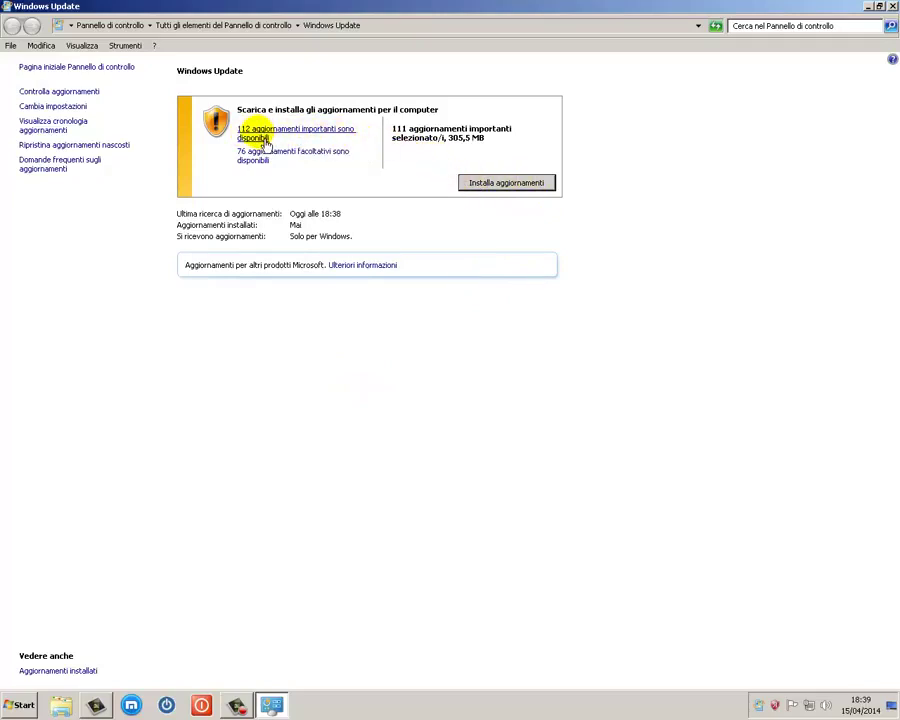
pyautogui.click(266, 147)
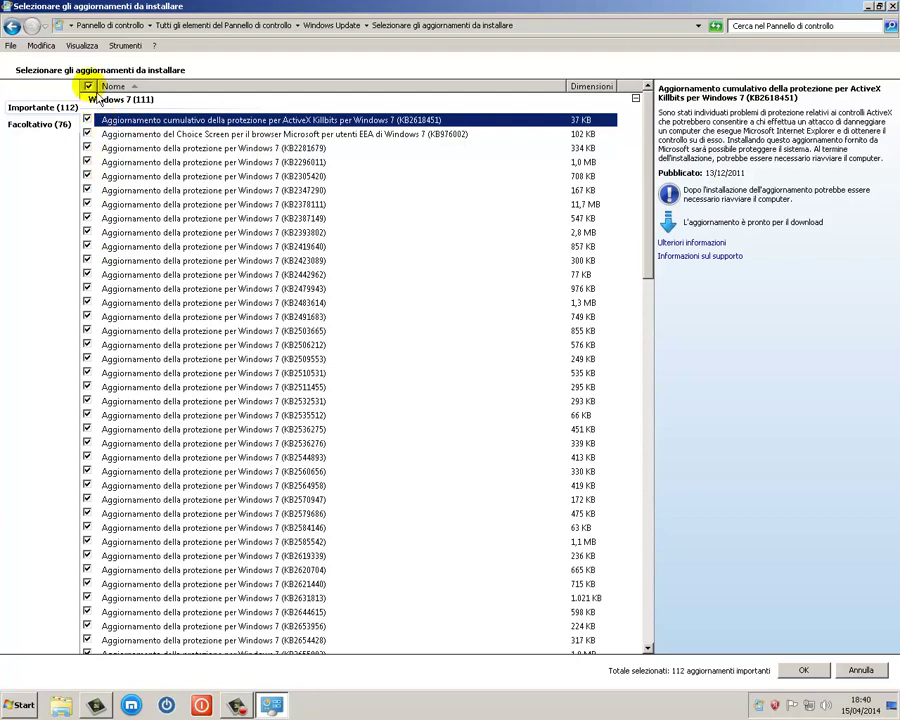
# Step: Deselect all important updates and select only the first four: KB2618451, KB976002, KB2281679 and KB2296011
pyautogui.click(90, 88)
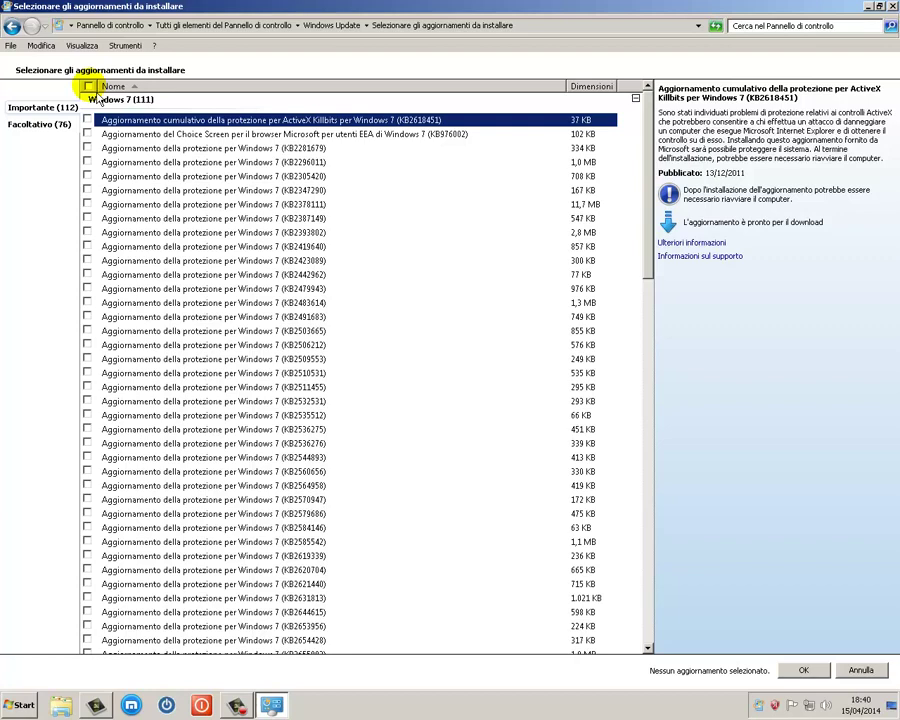
pyautogui.click(90, 88)
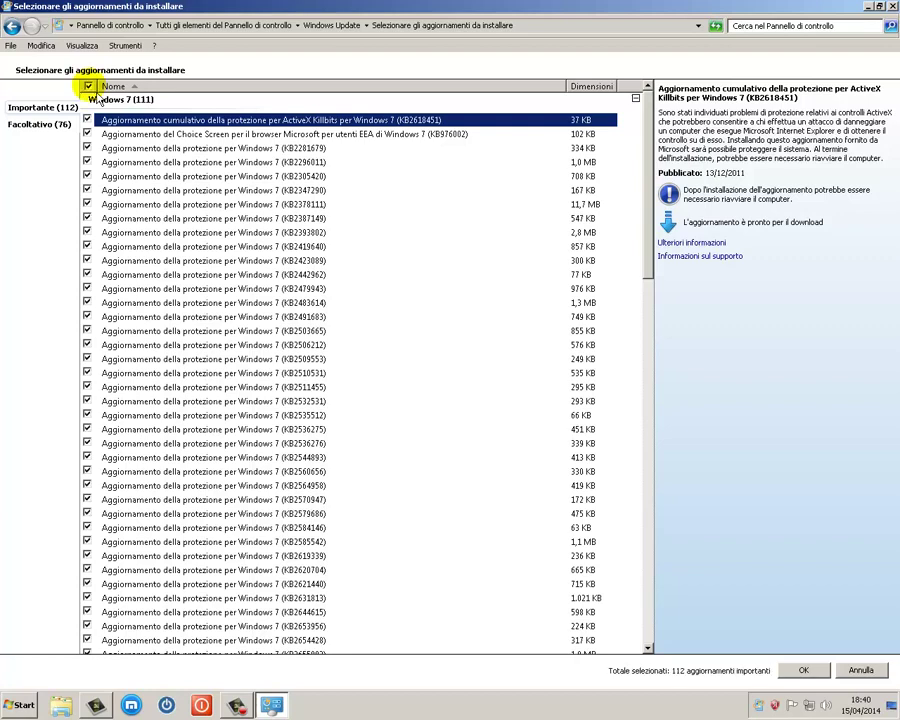
pyautogui.click(90, 88)
pyautogui.click(87, 120)
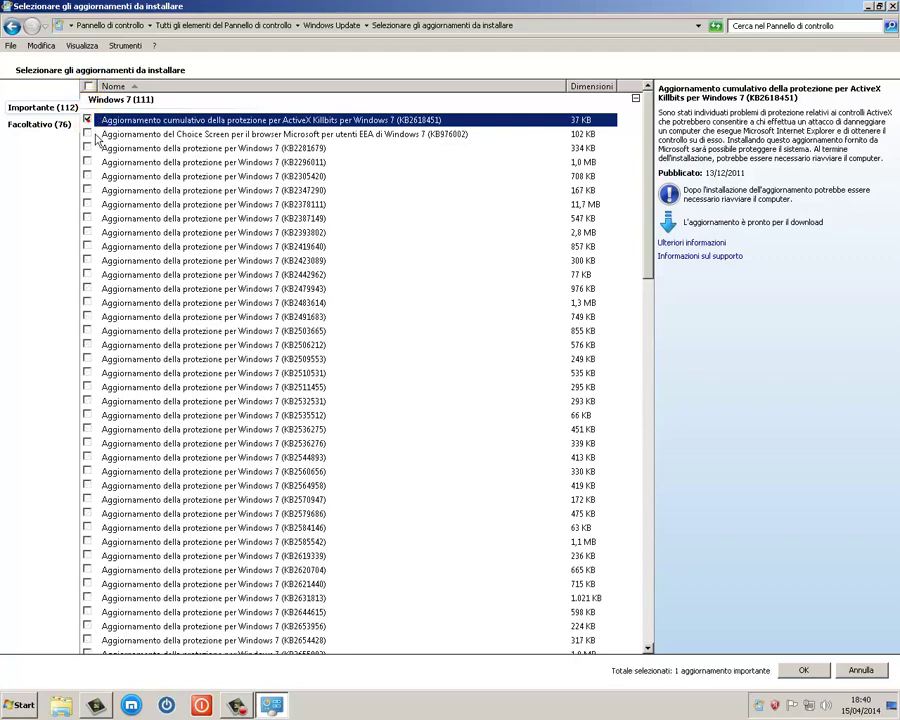
pyautogui.click(96, 137)
pyautogui.click(87, 134)
pyautogui.click(87, 148)
pyautogui.click(87, 162)
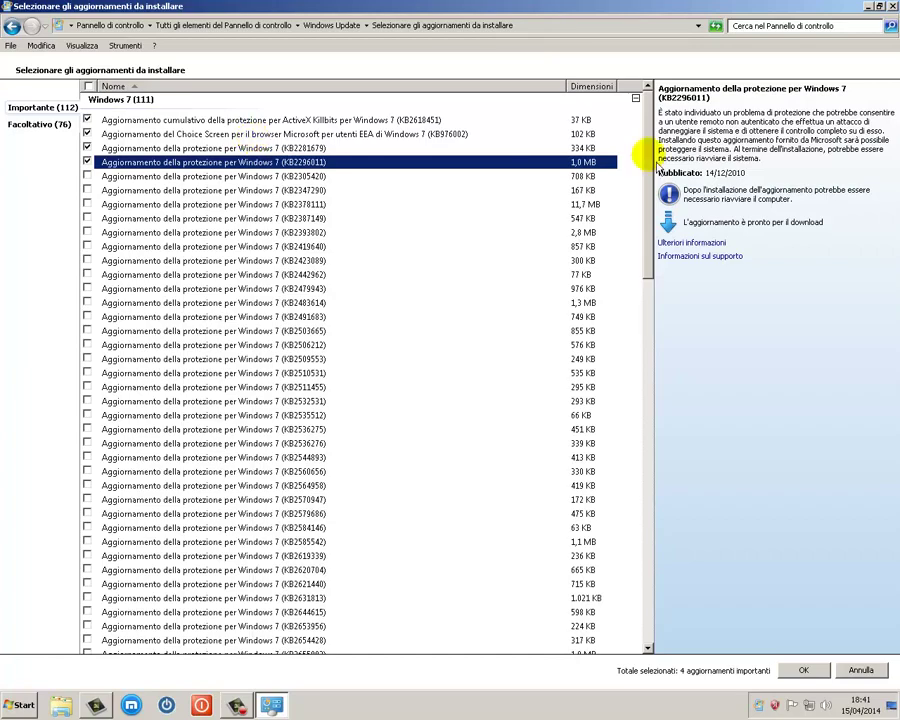
# Step: Select Windows Internet Explorer 9 and the Windows Defender definition update at the end of the list, and deselect both again
pyautogui.moveTo(644, 146); pyautogui.dragTo(637, 563)
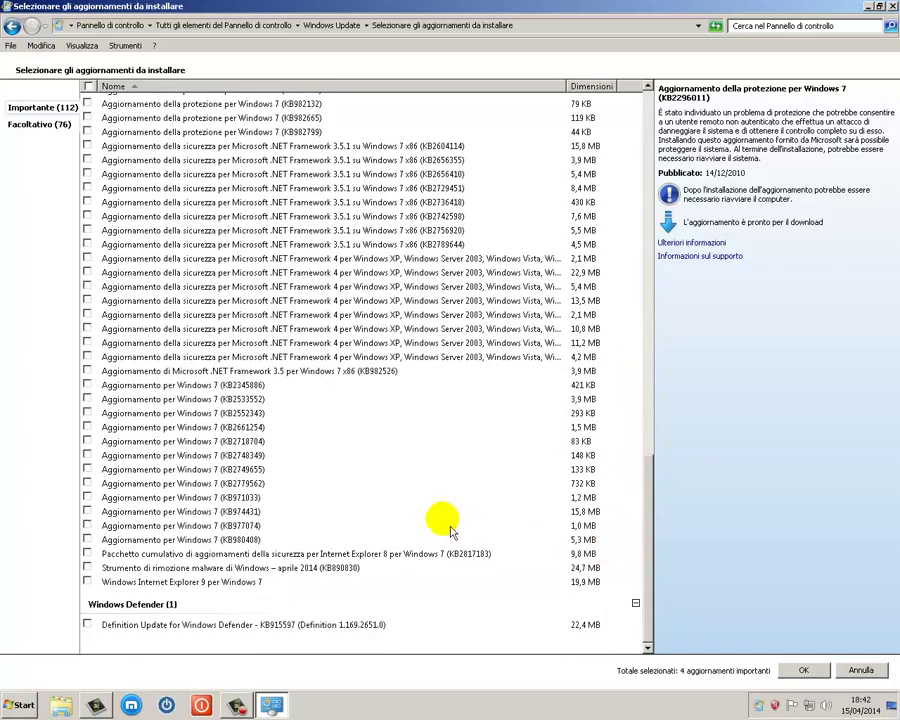
pyautogui.click(205, 585)
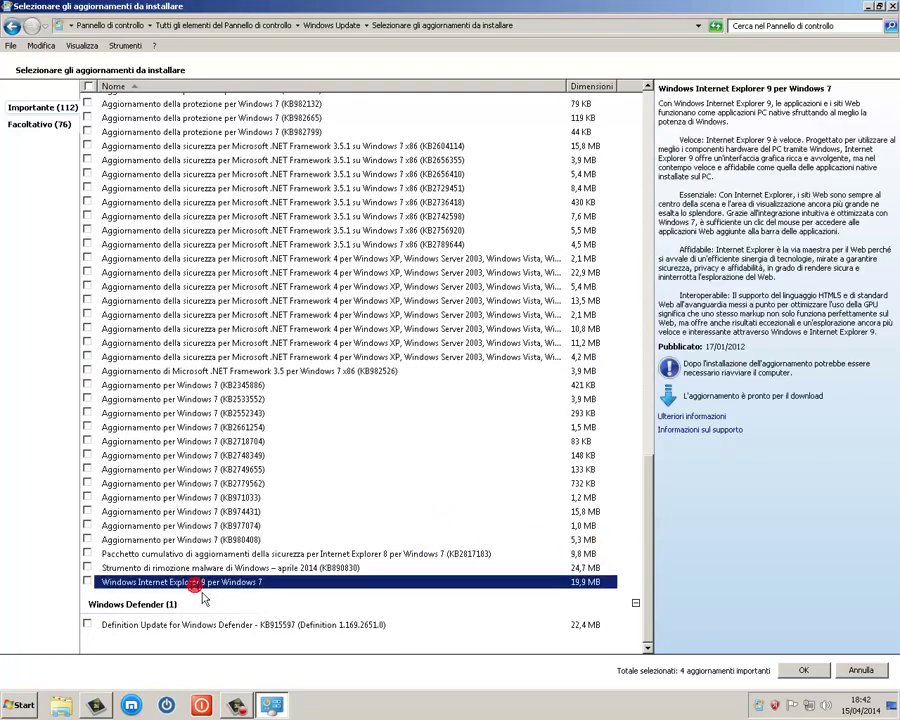
pyautogui.click(87, 583)
pyautogui.click(94, 627)
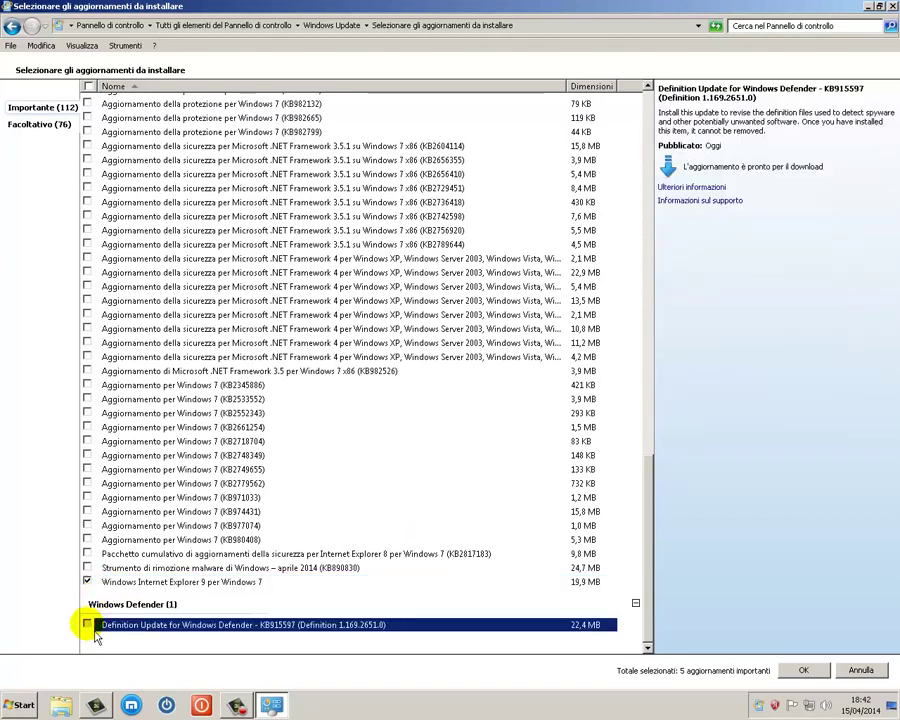
pyautogui.click(87, 625)
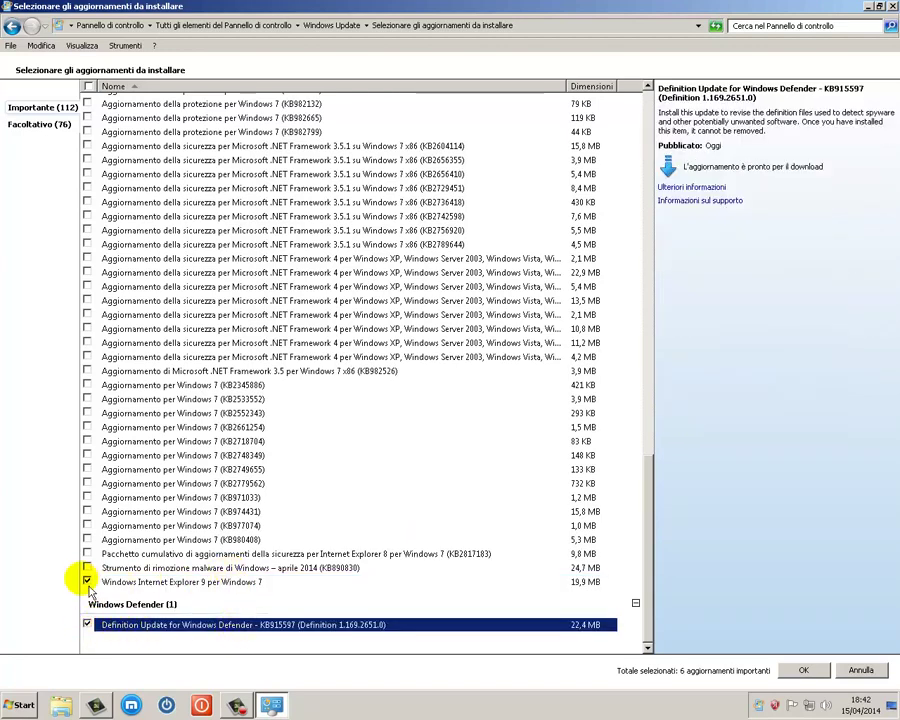
pyautogui.click(87, 582)
pyautogui.click(87, 625)
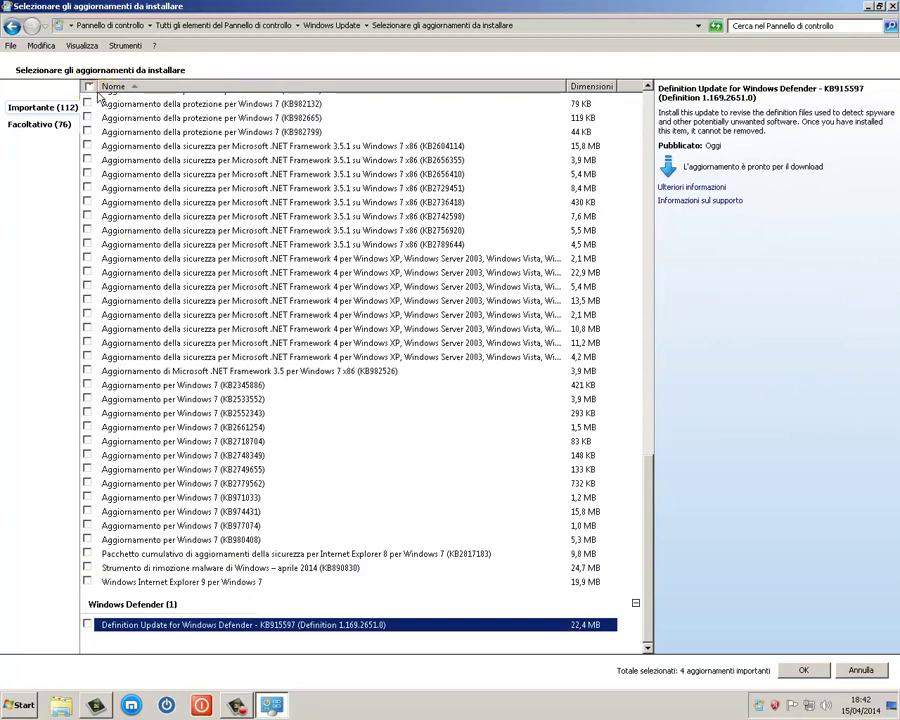
# Step: Select all important updates except Windows Internet Explorer 9 and the Windows Defender definition update KB915597
pyautogui.click(88, 87)
pyautogui.click(91, 586)
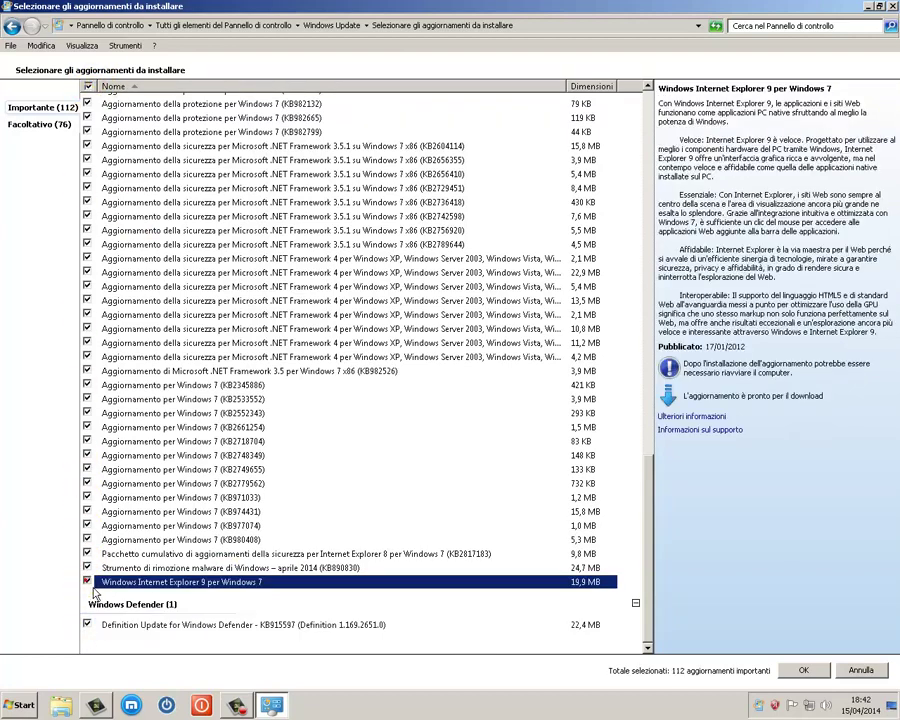
pyautogui.click(87, 582)
pyautogui.click(87, 625)
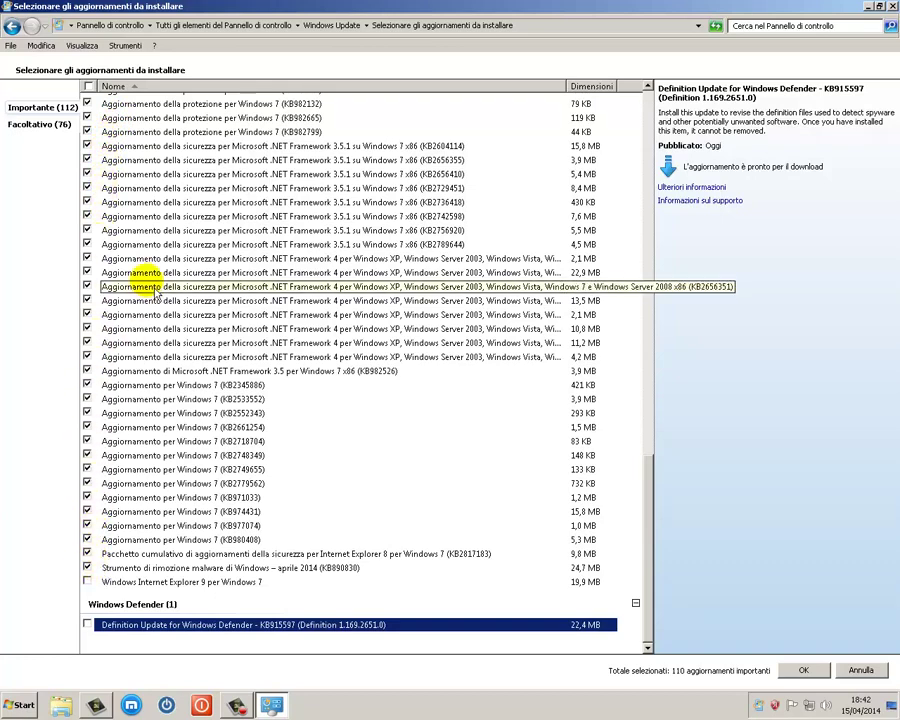
# Step: Hide the Windows Internet Explorer 9 update and the Windows Defender definition update KB915597
pyautogui.rightClick(165, 586)
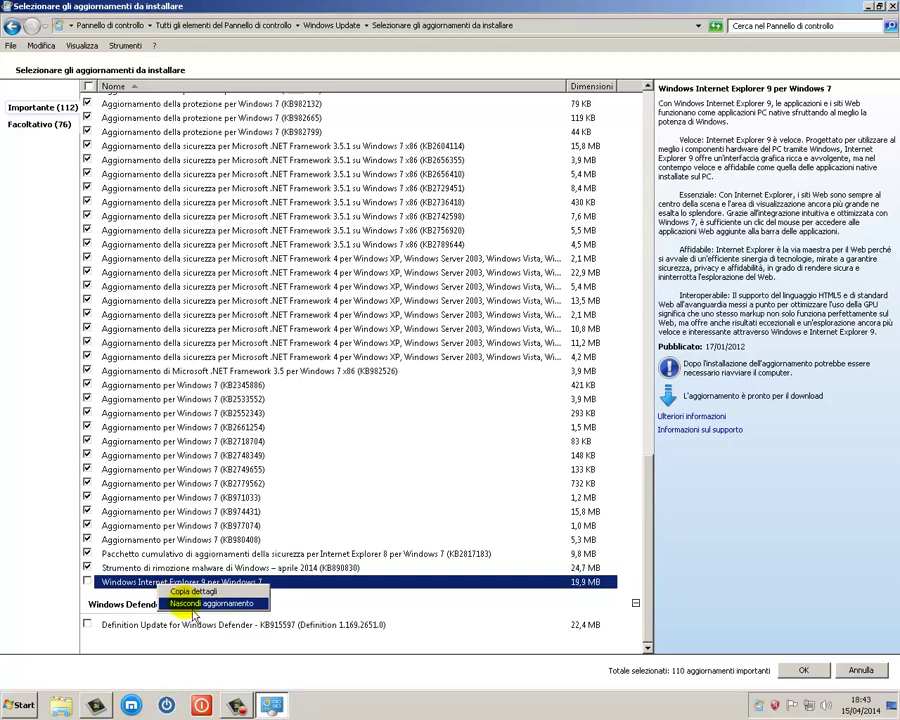
pyautogui.click(193, 608)
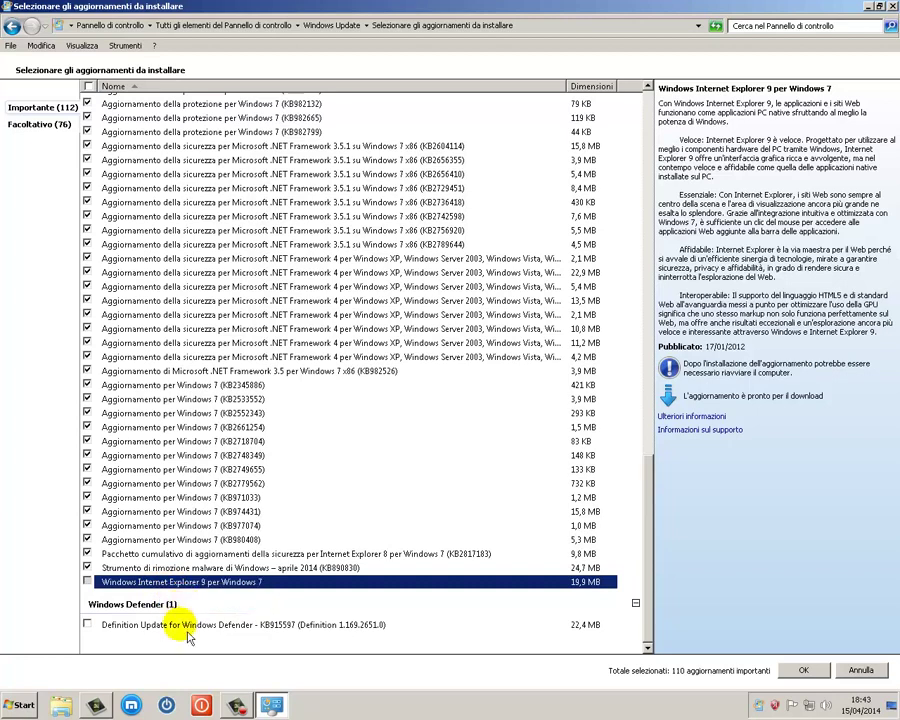
pyautogui.rightClick(196, 624)
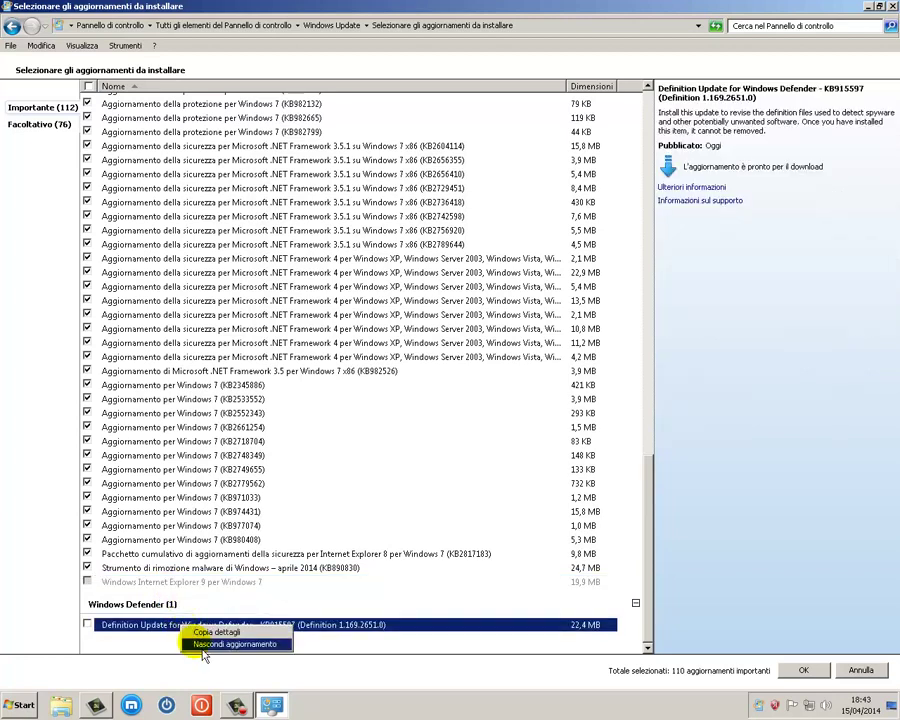
pyautogui.click(202, 646)
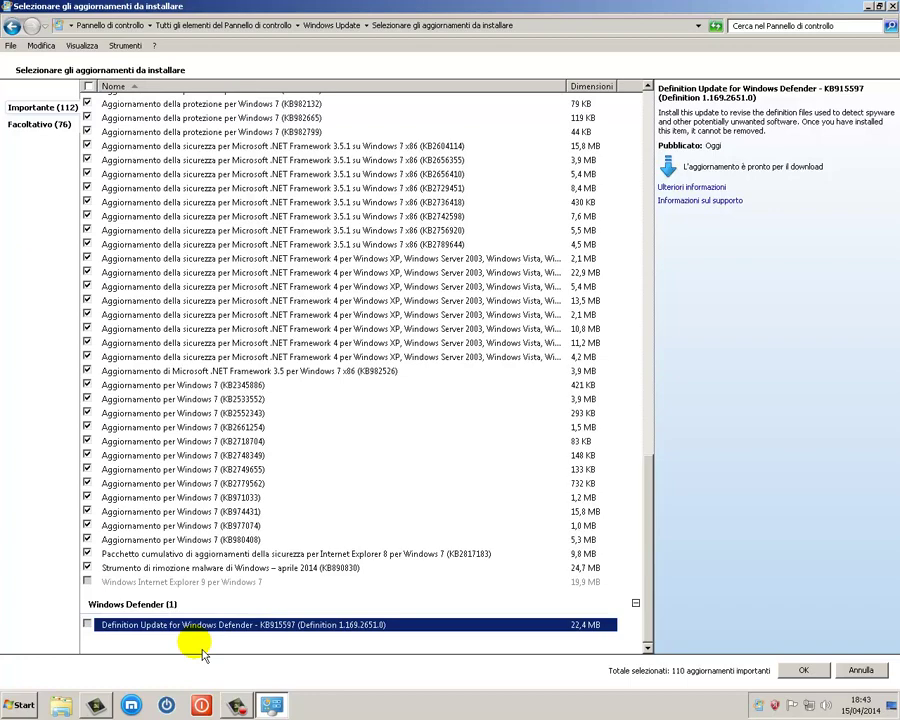
# Step: Deselect all important updates, select only the browser Choice Screen update KB976002, and confirm the selection
pyautogui.click(89, 86)
pyautogui.click(89, 86)
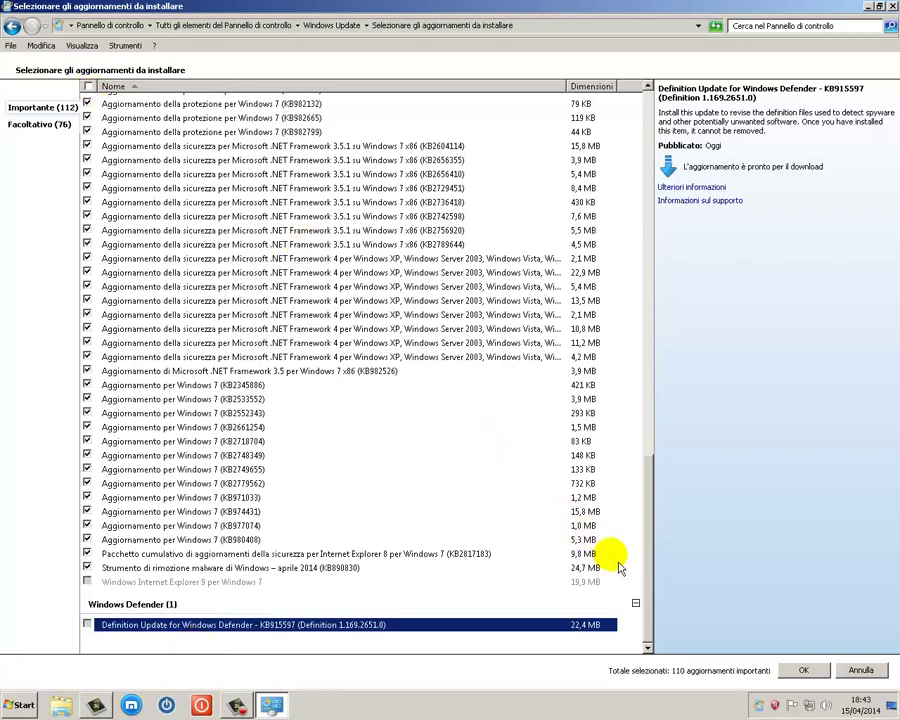
pyautogui.moveTo(648, 520); pyautogui.dragTo(655, 185)
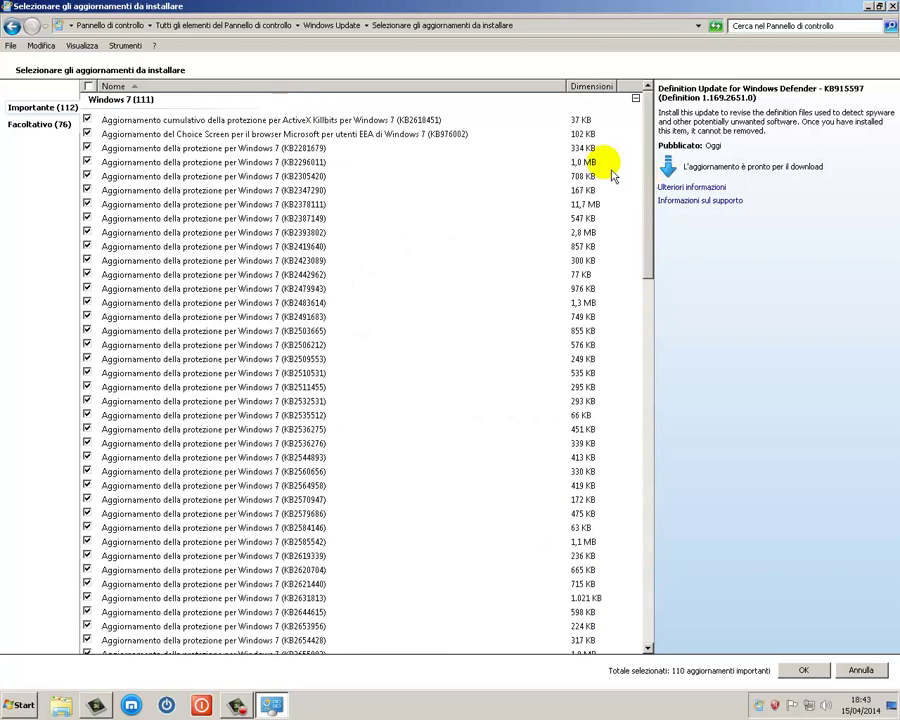
pyautogui.click(89, 86)
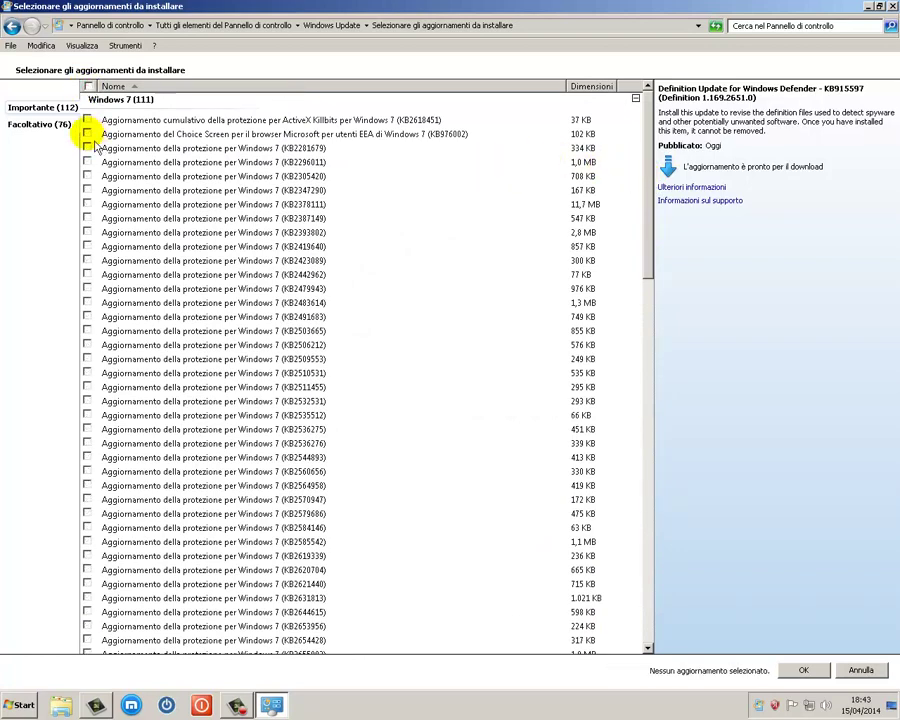
pyautogui.click(89, 135)
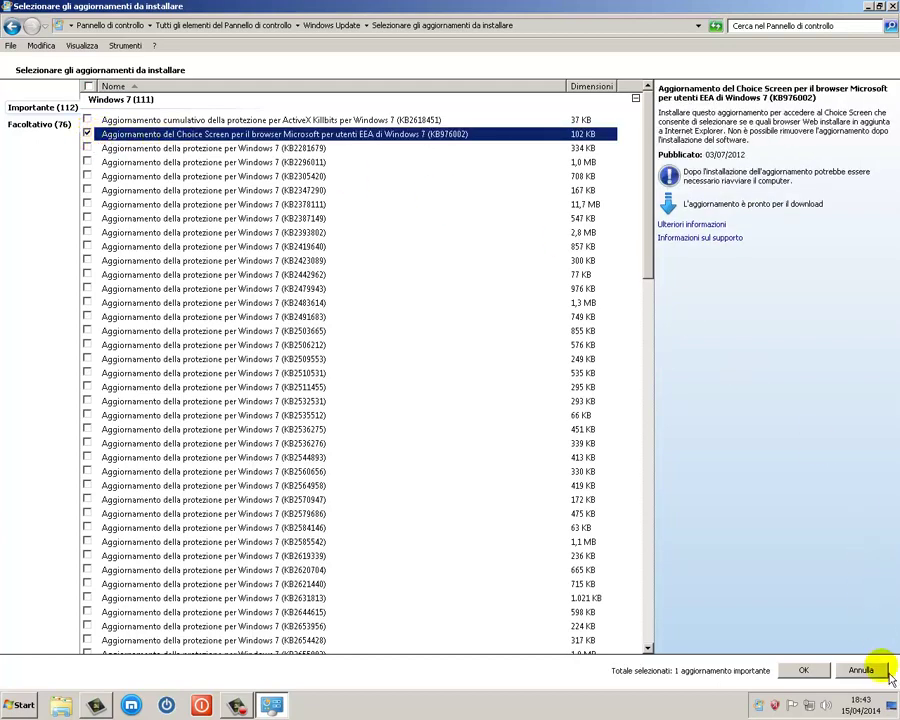
pyautogui.click(800, 672)
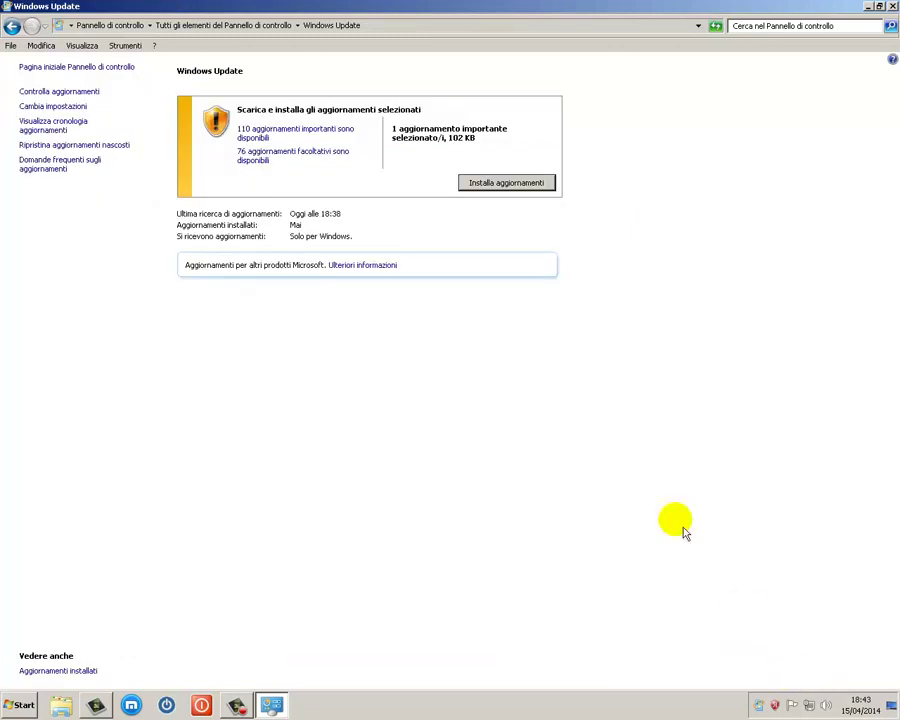
# Step: Open the optional updates list and examine the details of the Media Center (KB2284742) and Rights Management Services Client (KB979099) updates
pyautogui.click(264, 160)
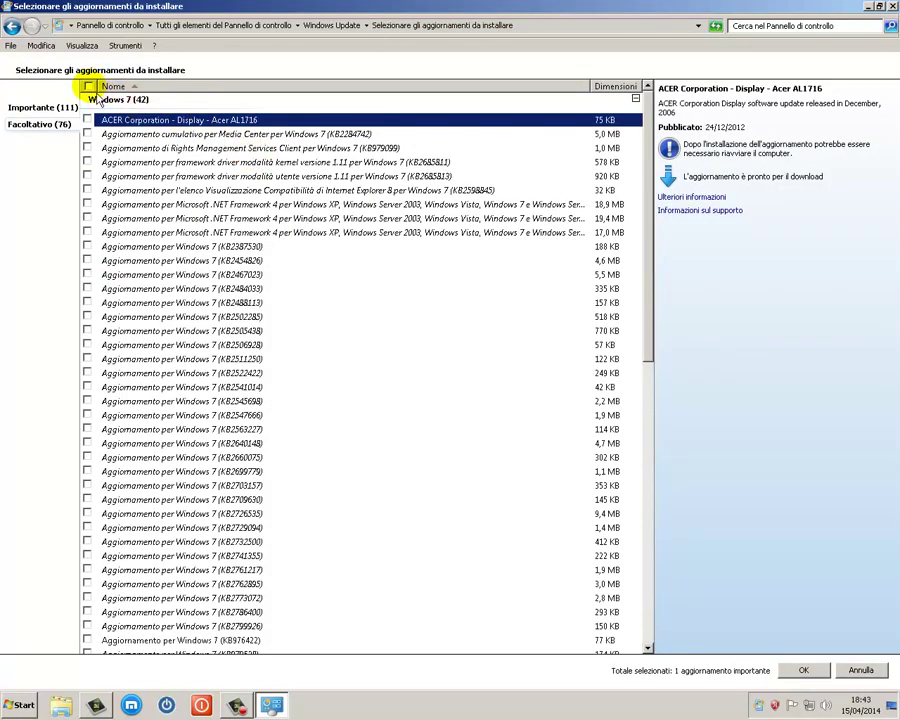
pyautogui.click(89, 87)
pyautogui.click(89, 87)
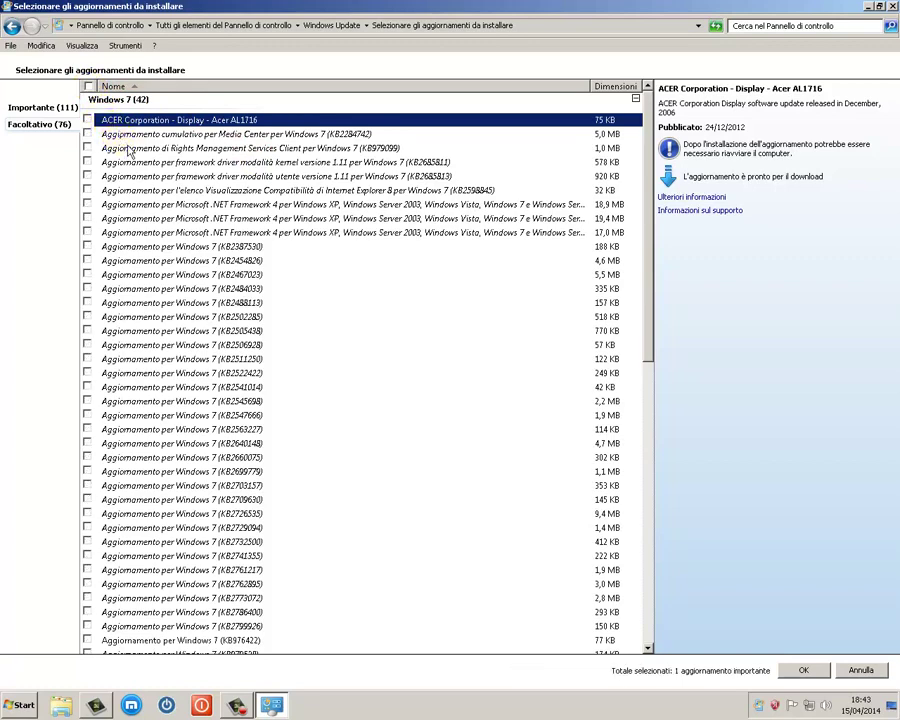
pyautogui.click(120, 135)
pyautogui.click(124, 148)
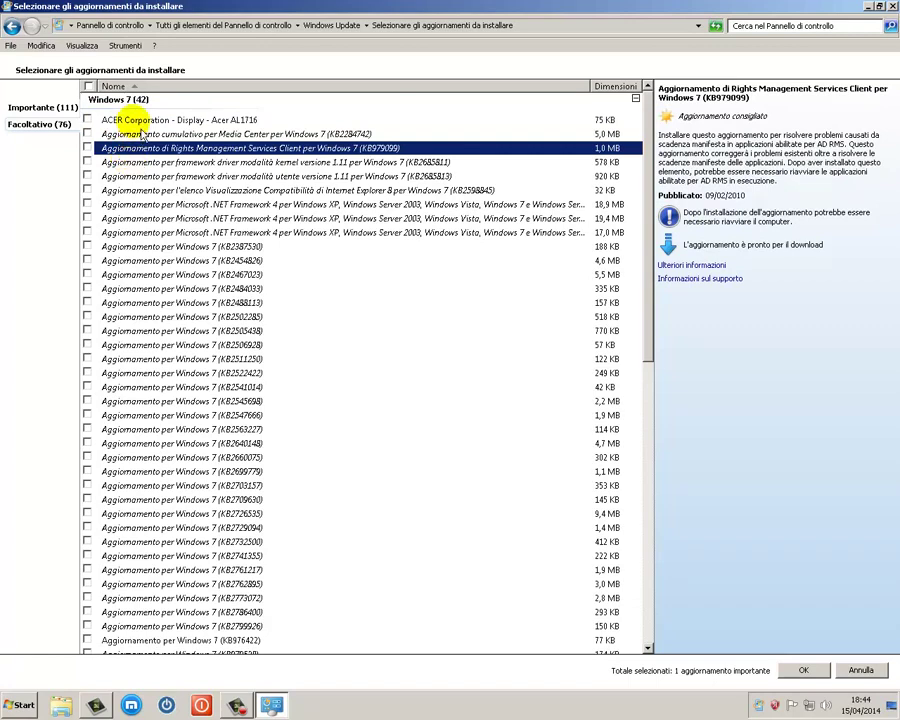
# Step: Hide the optional ACER Corporation - Display - Acer AL1716 update and confirm the update selection
pyautogui.rightClick(143, 121)
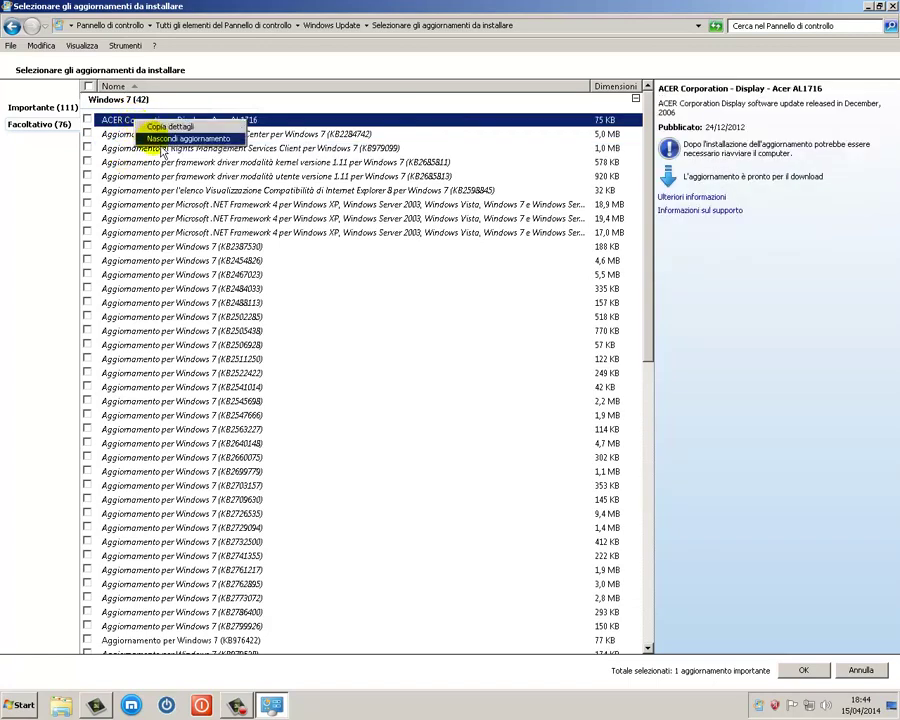
pyautogui.click(161, 140)
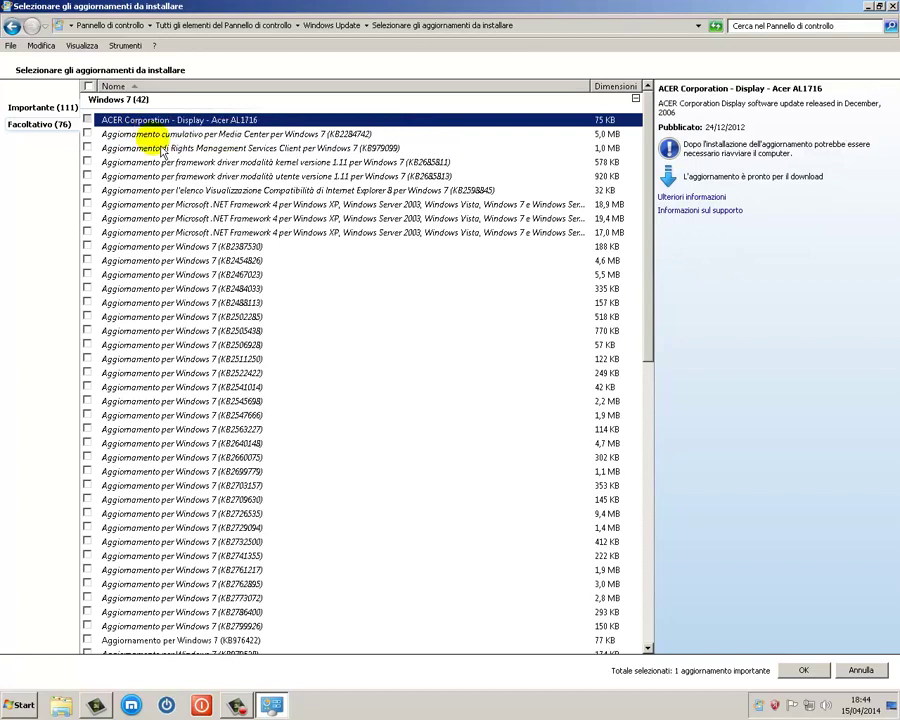
pyautogui.click(805, 676)
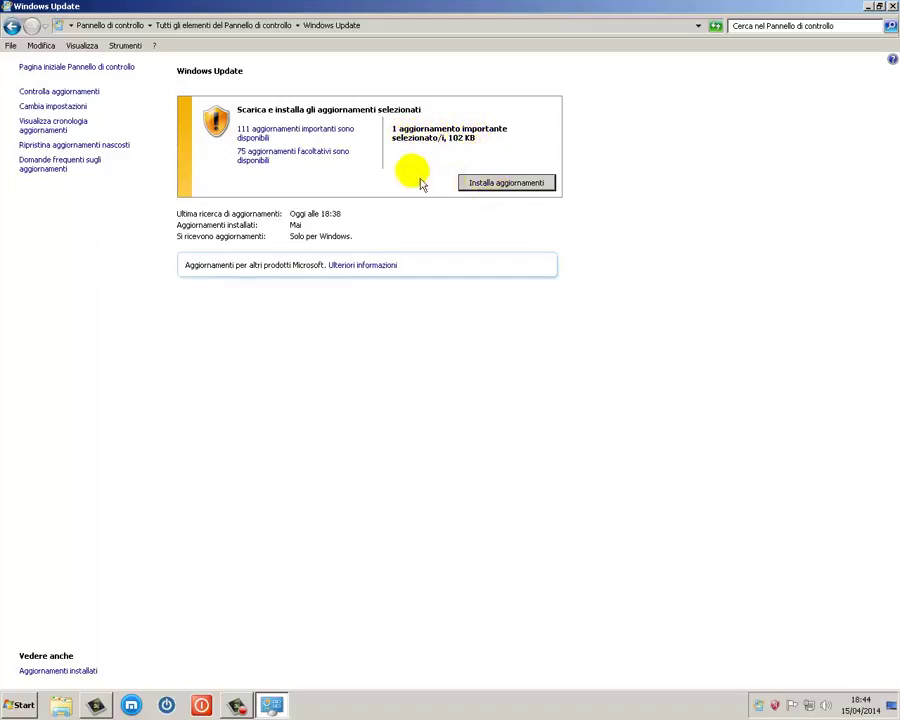
# Step: Examine the update history and installed updates, bring up the uninstall prompt for KB958488 and decline it, and return to the Windows Update overview
pyautogui.click(60, 136)
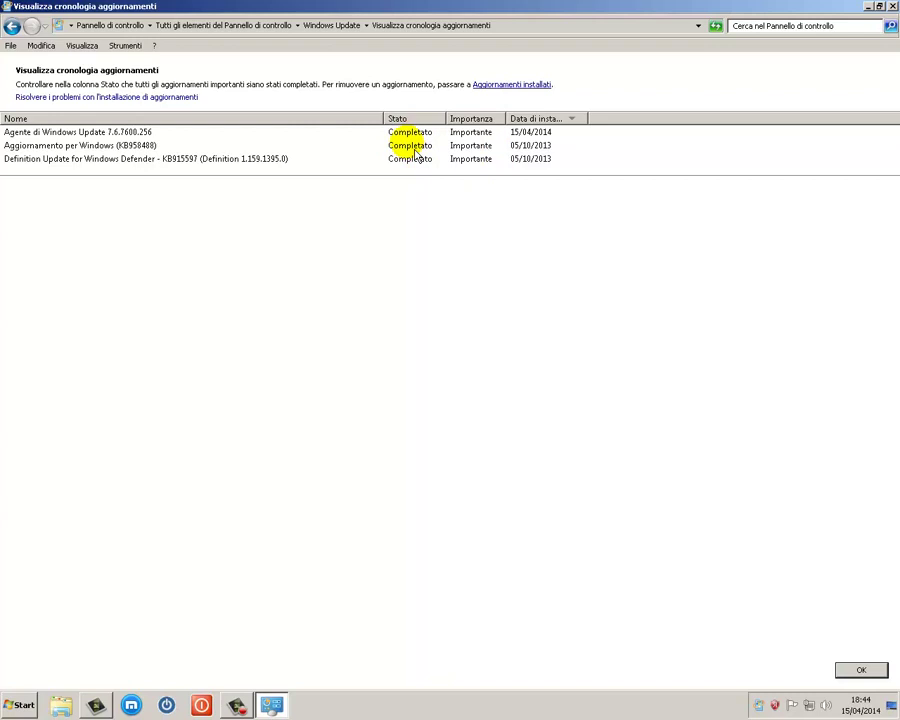
pyautogui.click(505, 88)
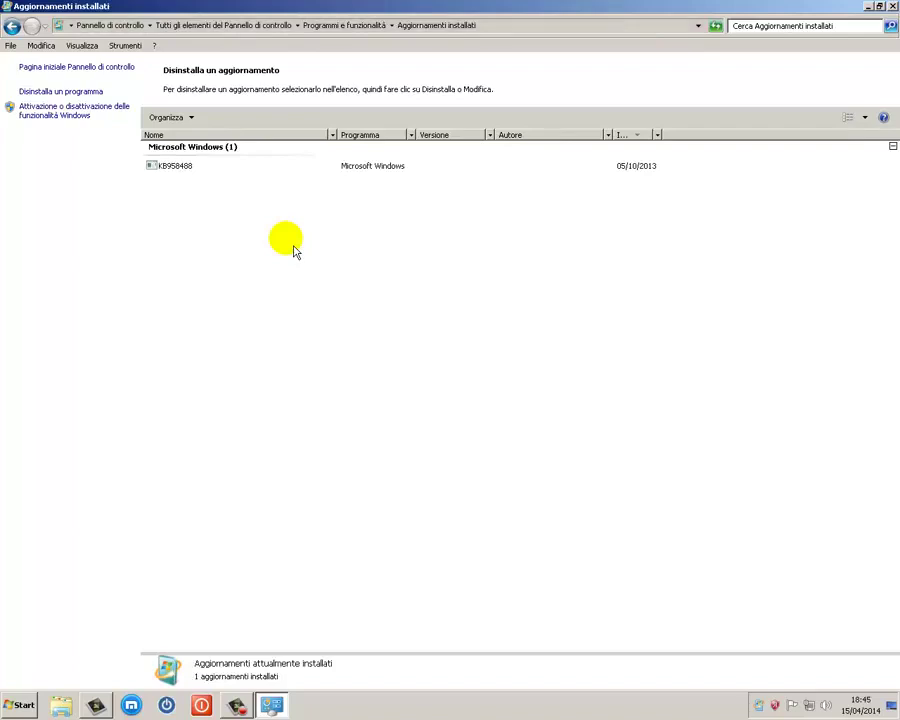
pyautogui.doubleClick(177, 172)
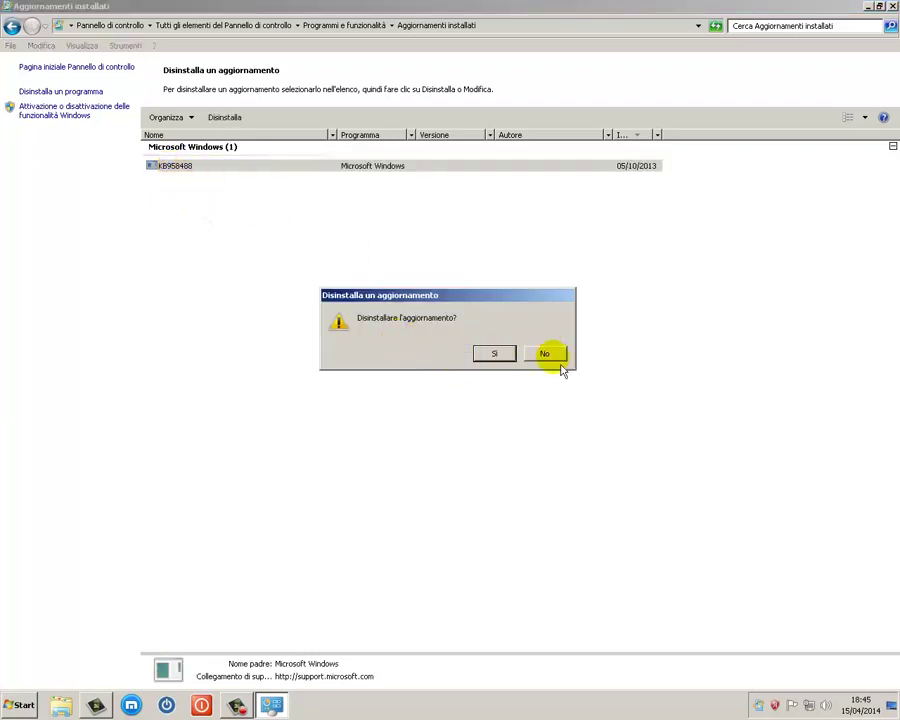
pyautogui.click(549, 356)
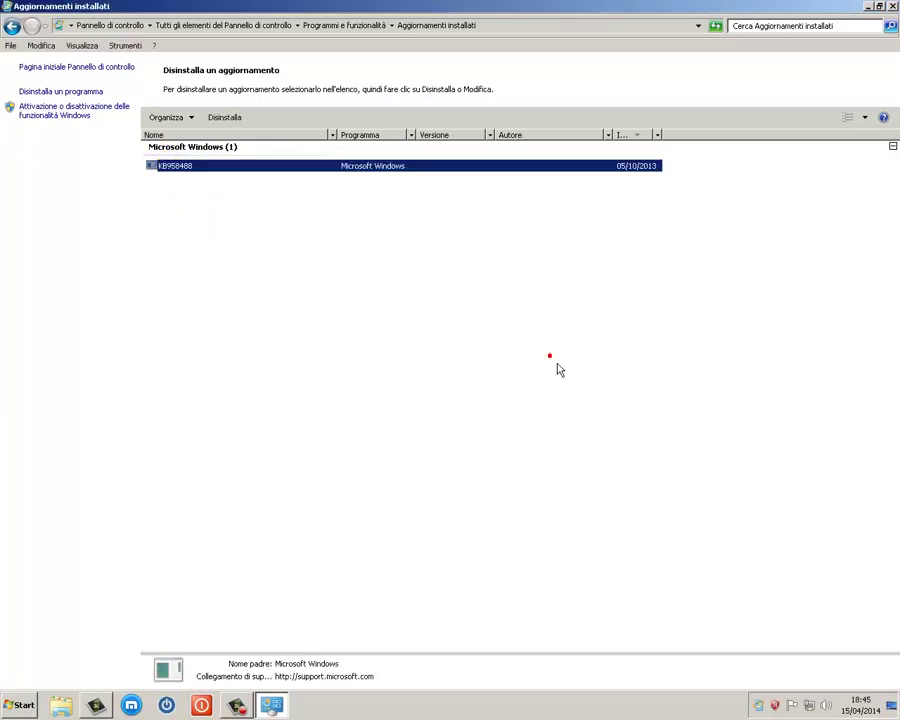
pyautogui.click(12, 26)
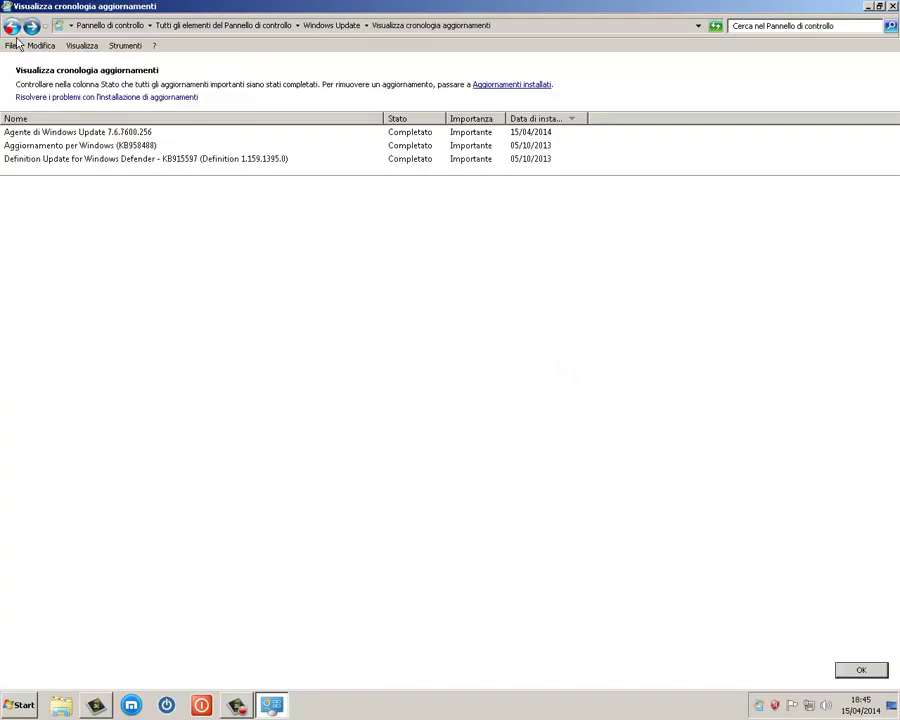
pyautogui.click(13, 27)
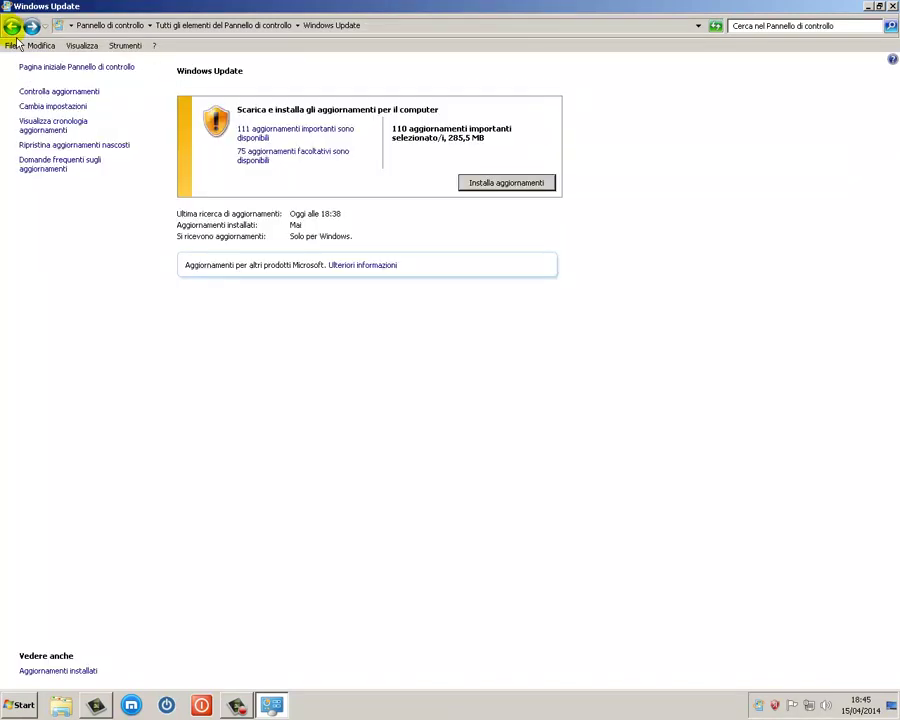
# Step: Open the list of hidden updates and mark the ACER Corporation - Display - Acer AL1716 update for restoring
pyautogui.click(55, 148)
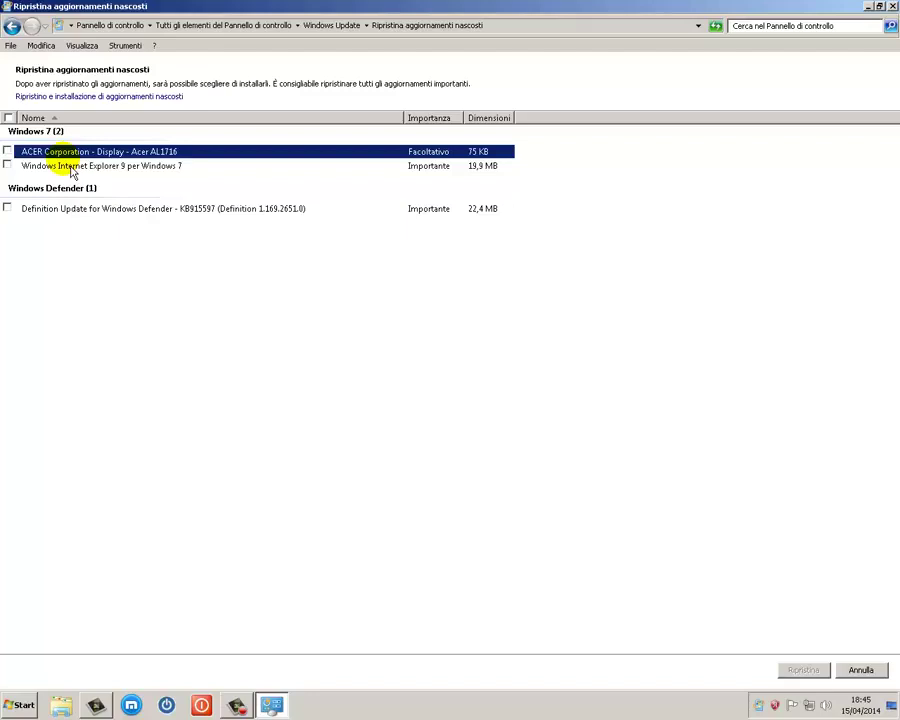
pyautogui.click(7, 151)
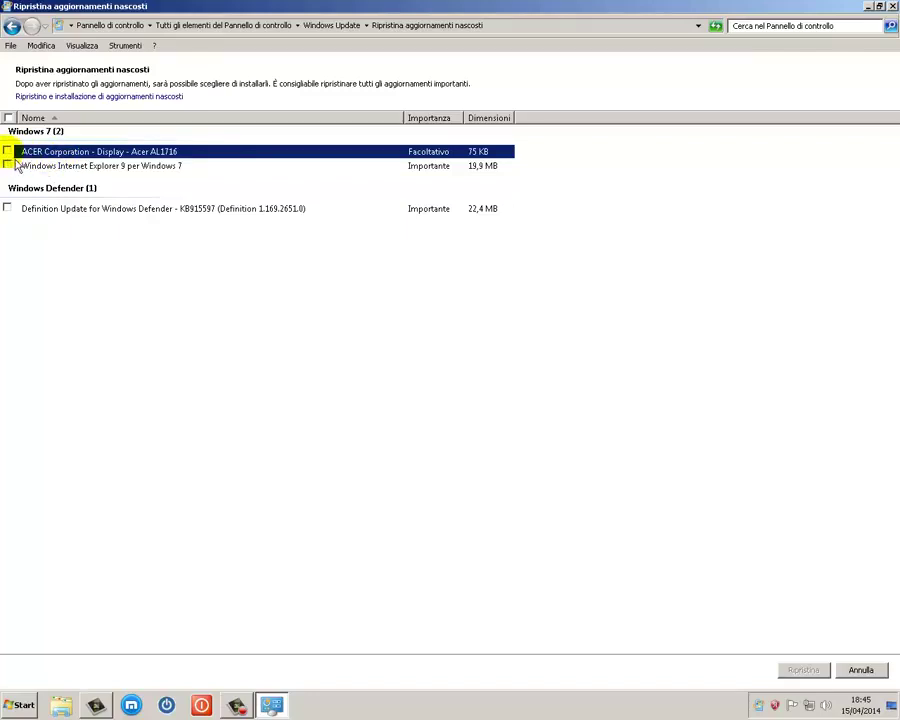